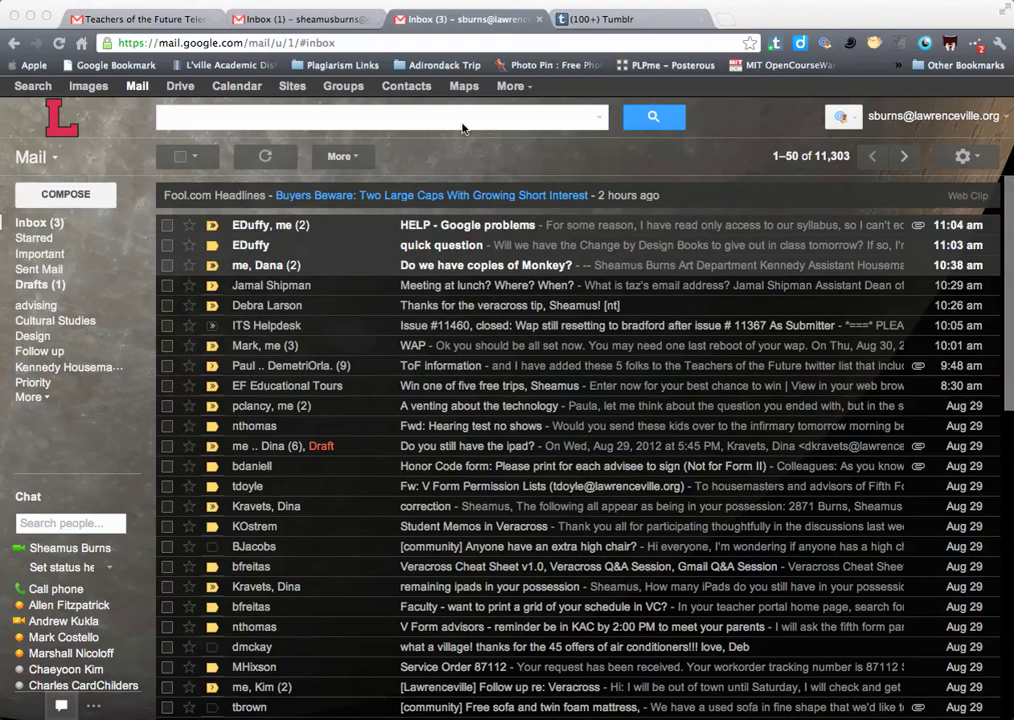
# Search the mail for a colleague's first name
pyautogui.click(432, 121)
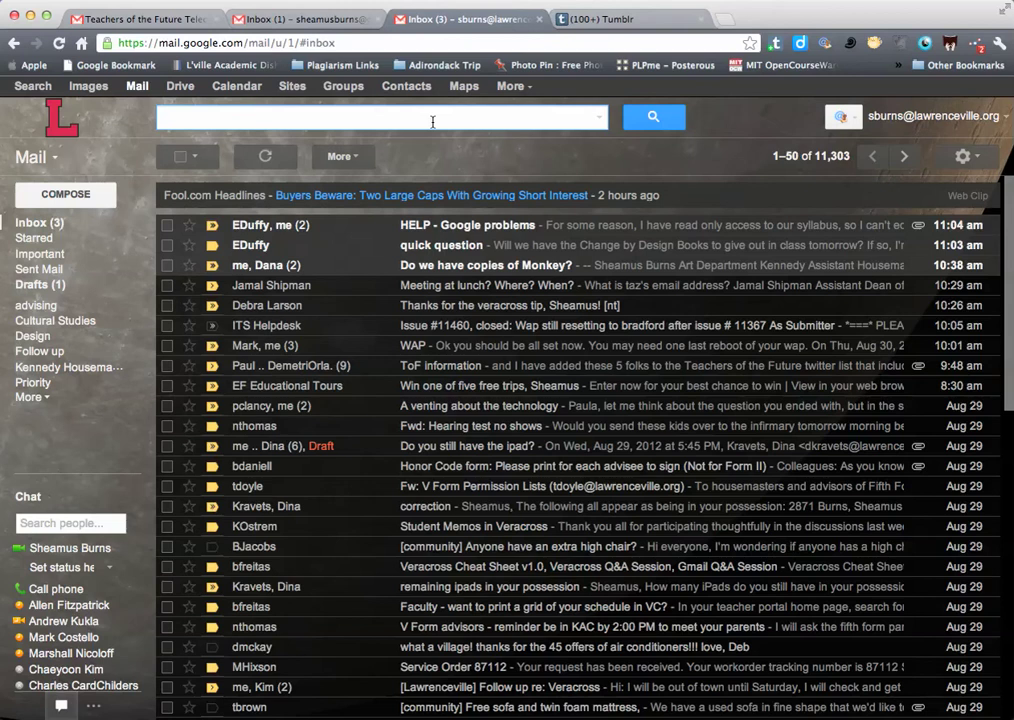
pyautogui.write('dina')
pyautogui.press('Return')
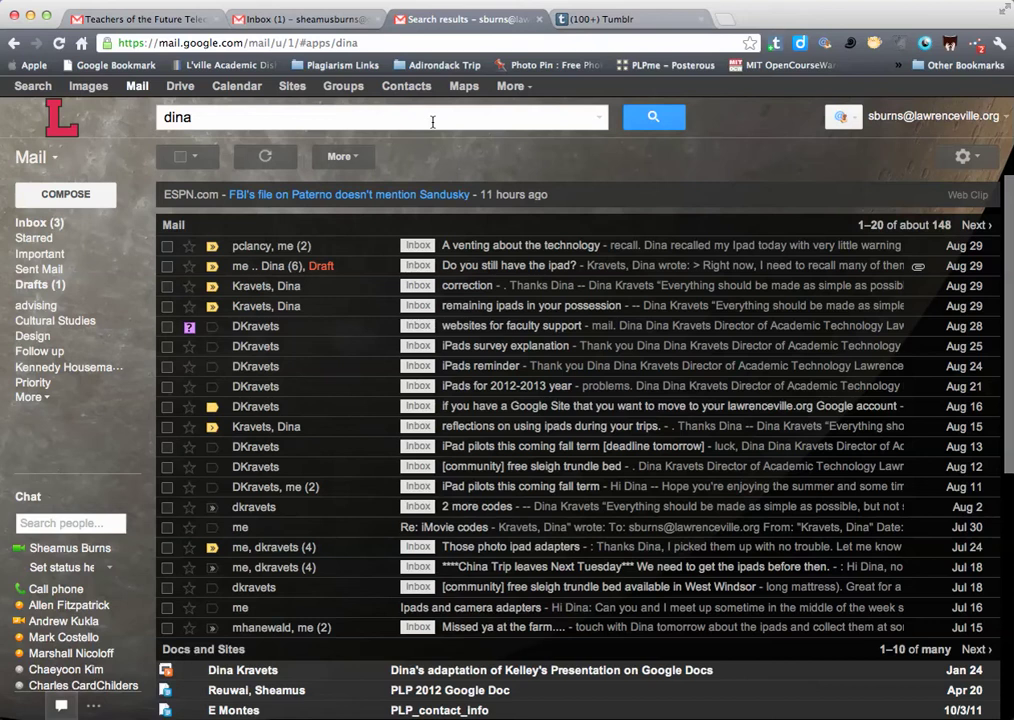
# Clear the search term and return to the inbox
pyautogui.moveTo(295, 117); pyautogui.dragTo(141, 110)
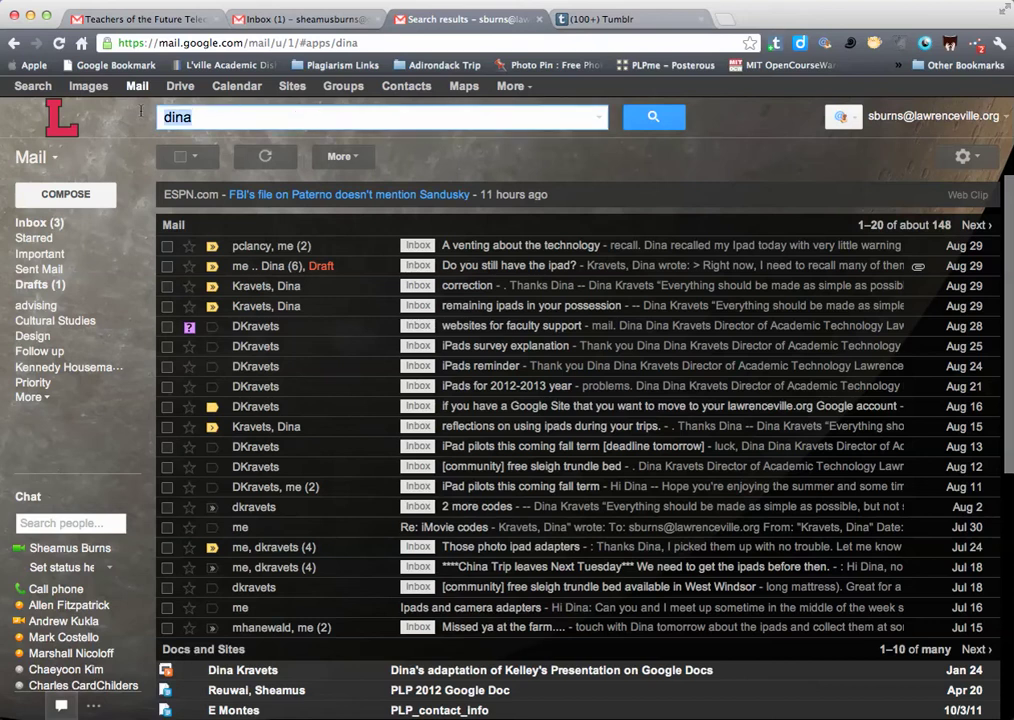
pyautogui.press('BackSpace')
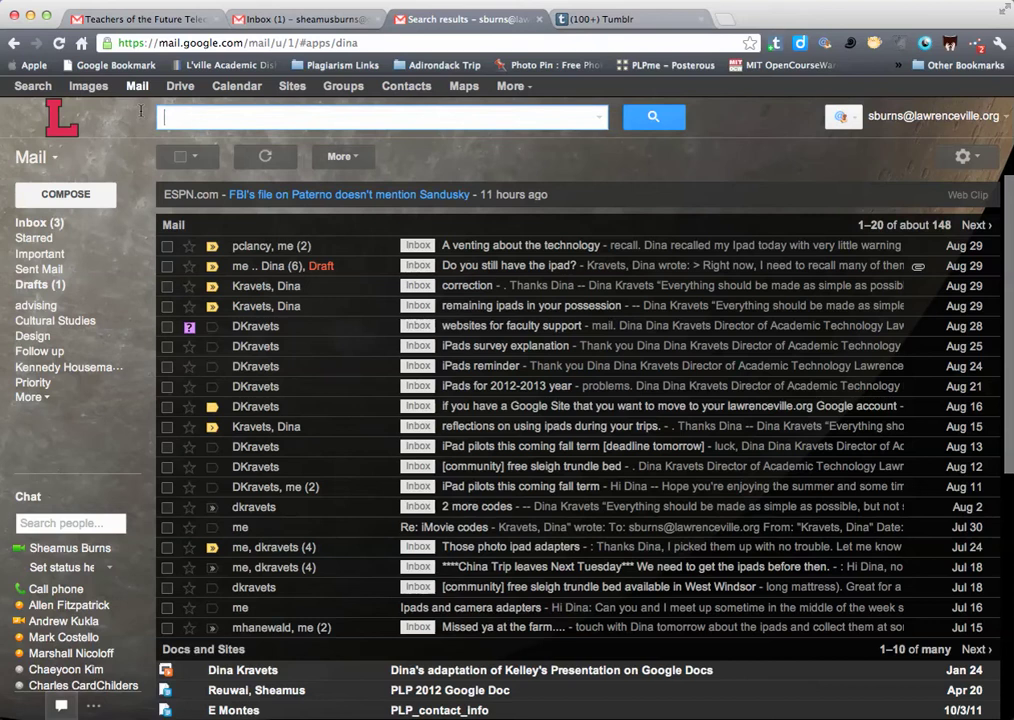
pyautogui.click(78, 157)
pyautogui.click(48, 180)
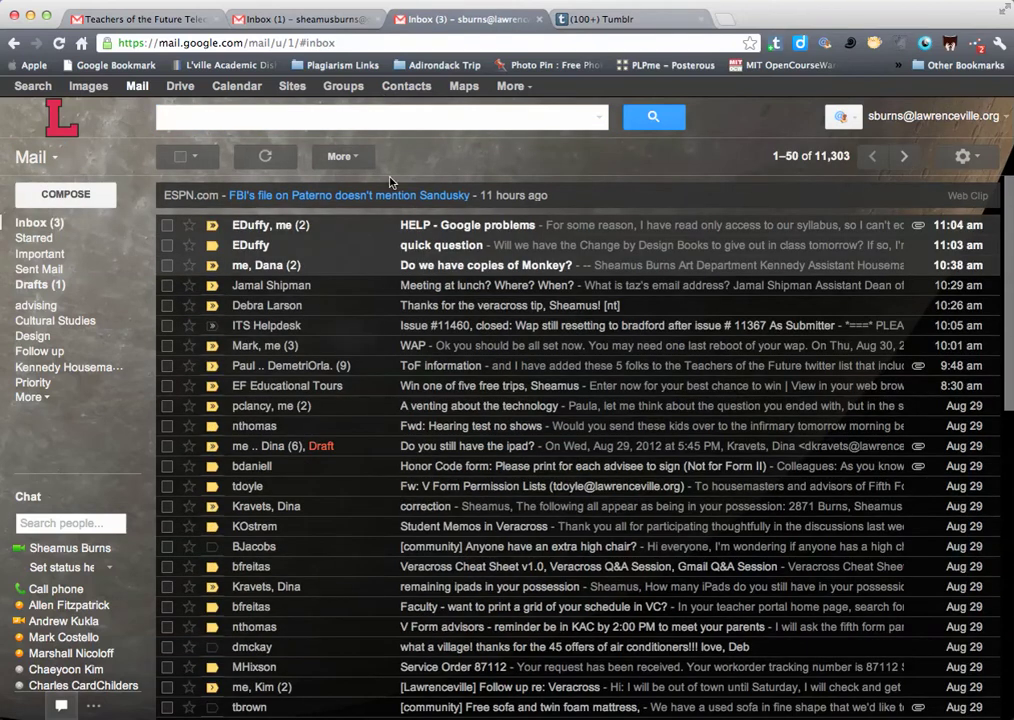
# Change the inbox type to Priority Inbox in the mail settings and save the changes
pyautogui.click(963, 158)
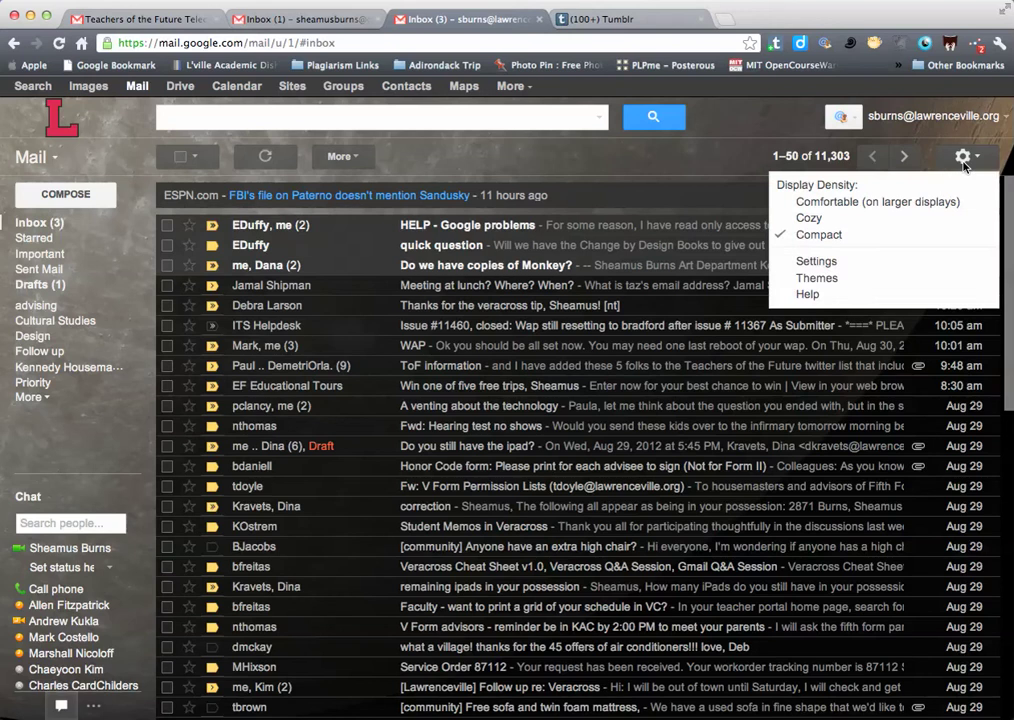
pyautogui.click(815, 262)
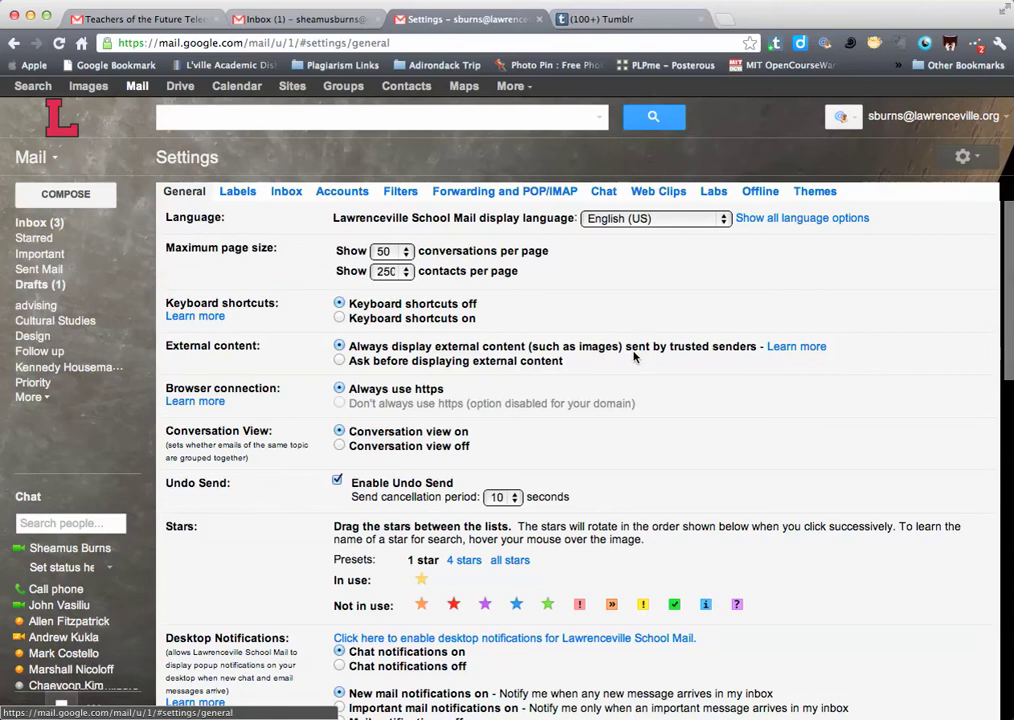
pyautogui.click(287, 192)
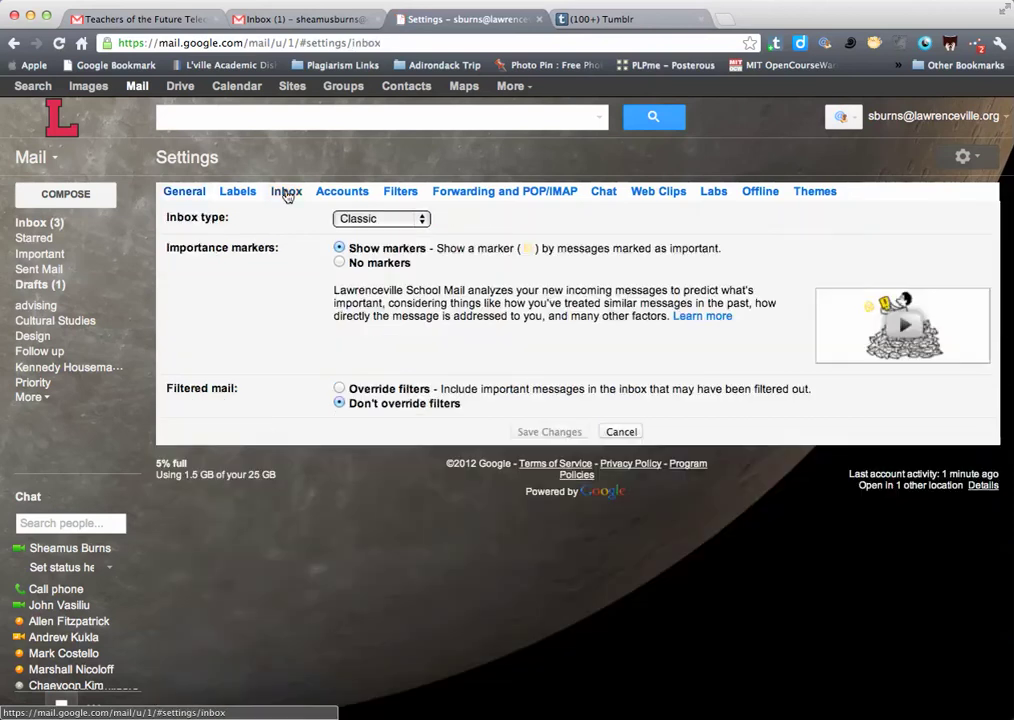
pyautogui.click(365, 222)
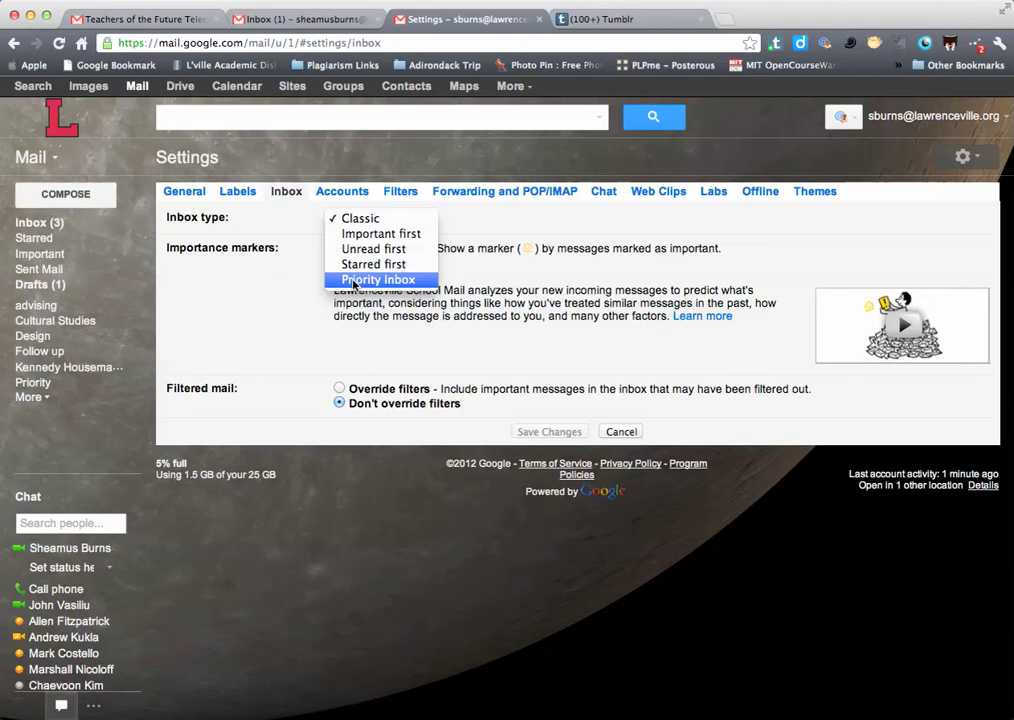
pyautogui.press('Escape')
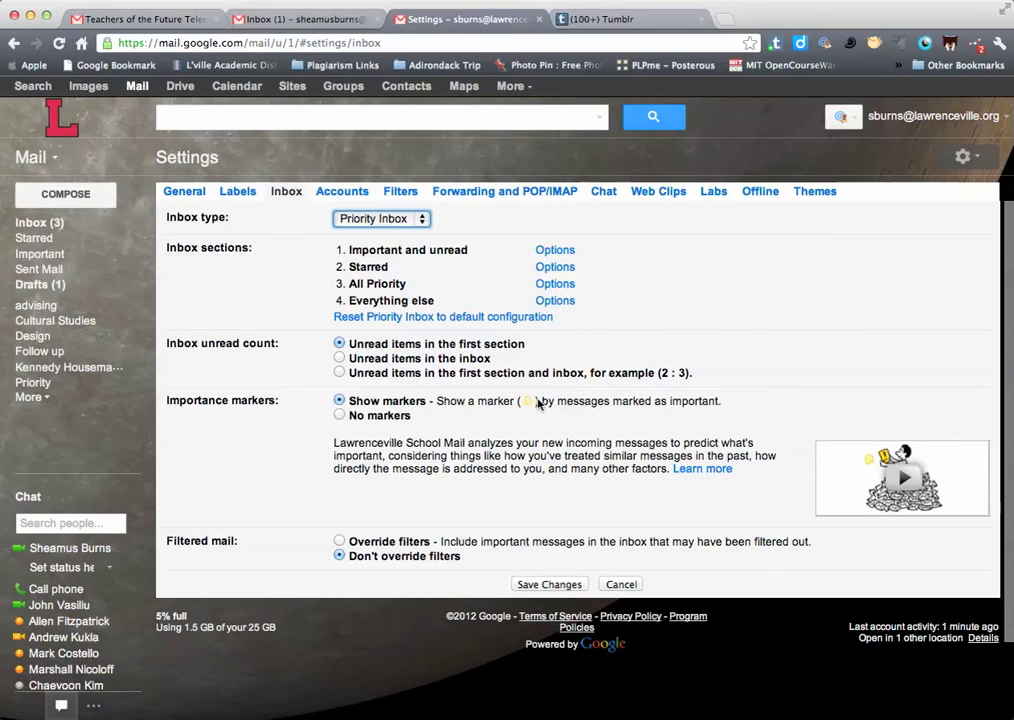
pyautogui.click(548, 585)
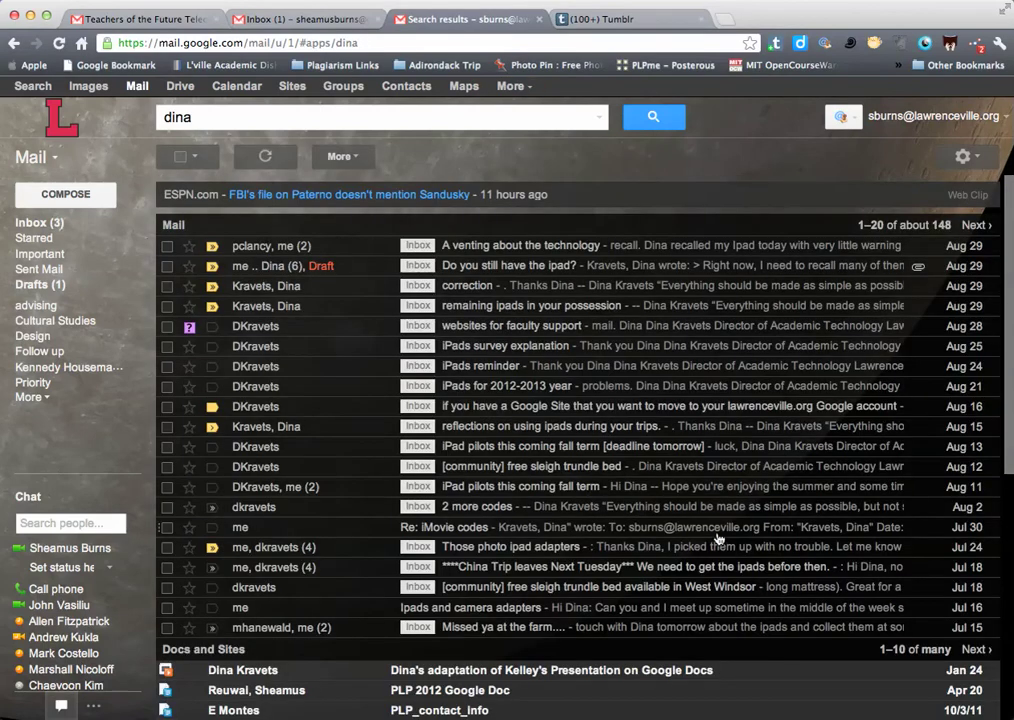
# Clear the restored search, return to the inbox and examine its sections from Important and unread down to Everything else
pyautogui.click(40, 152)
pyautogui.click(251, 116)
pyautogui.moveTo(251, 113); pyautogui.dragTo(140, 101)
pyautogui.press('BackSpace')
pyautogui.click(45, 166)
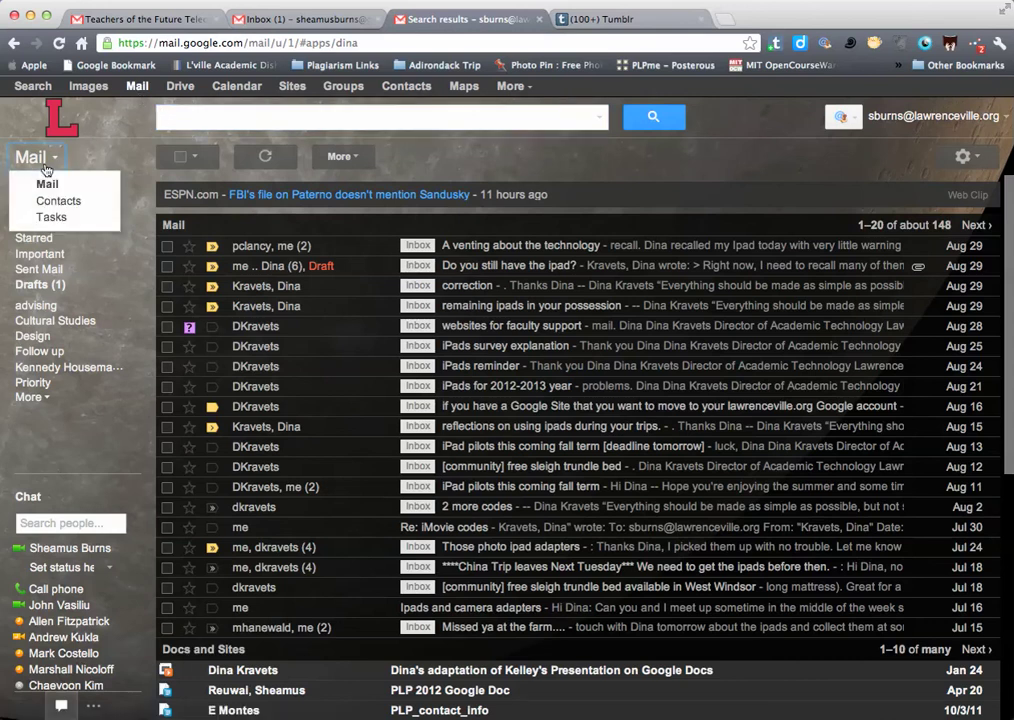
pyautogui.click(46, 183)
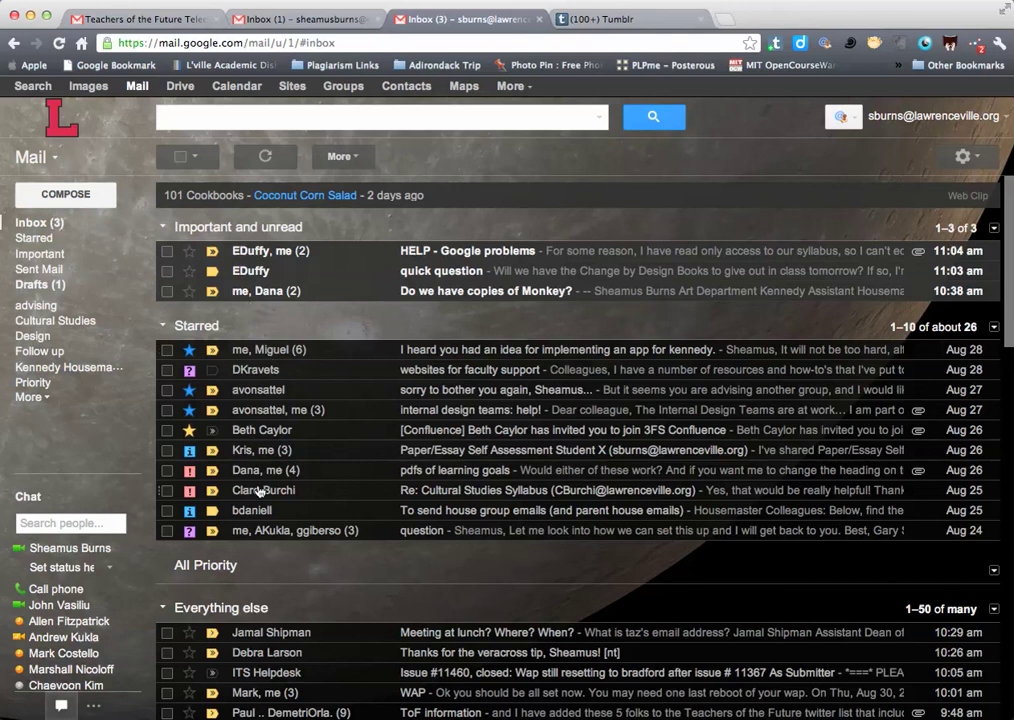
pyautogui.scroll(-1, 267, 548)
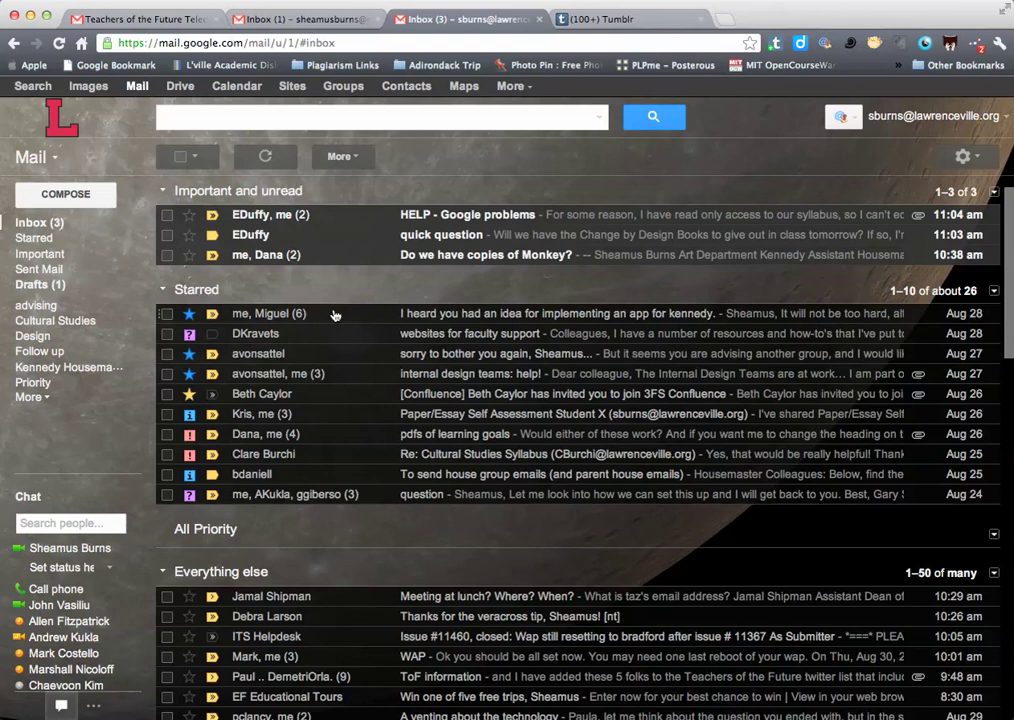
pyautogui.click(189, 313)
pyautogui.scroll(-3, 393, 547)
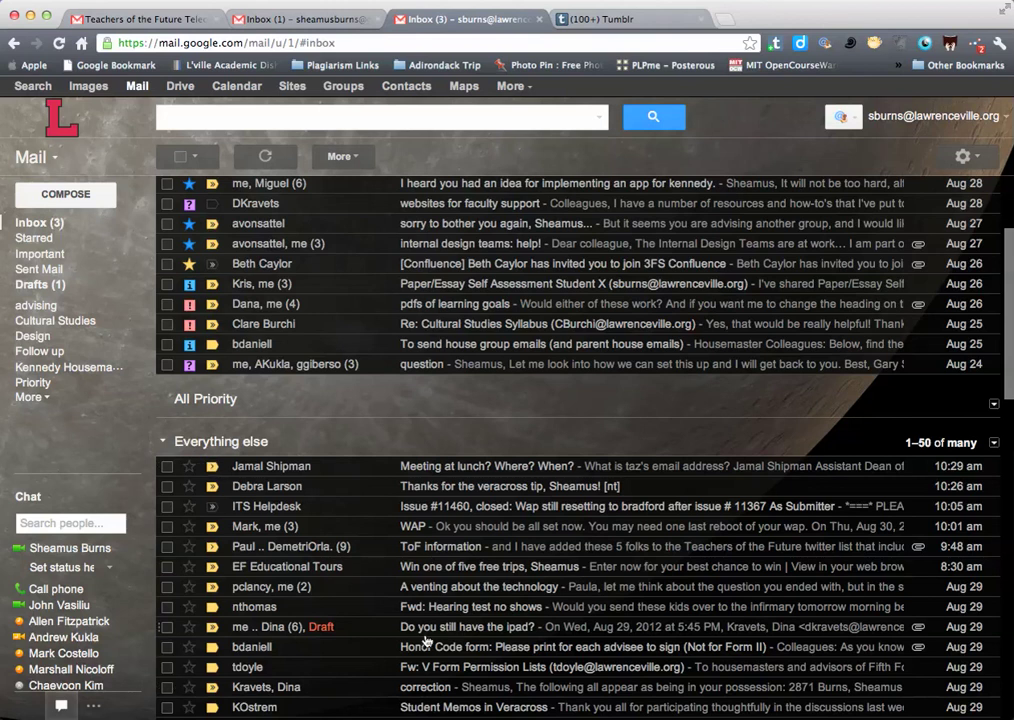
pyautogui.scroll(3, 259, 441)
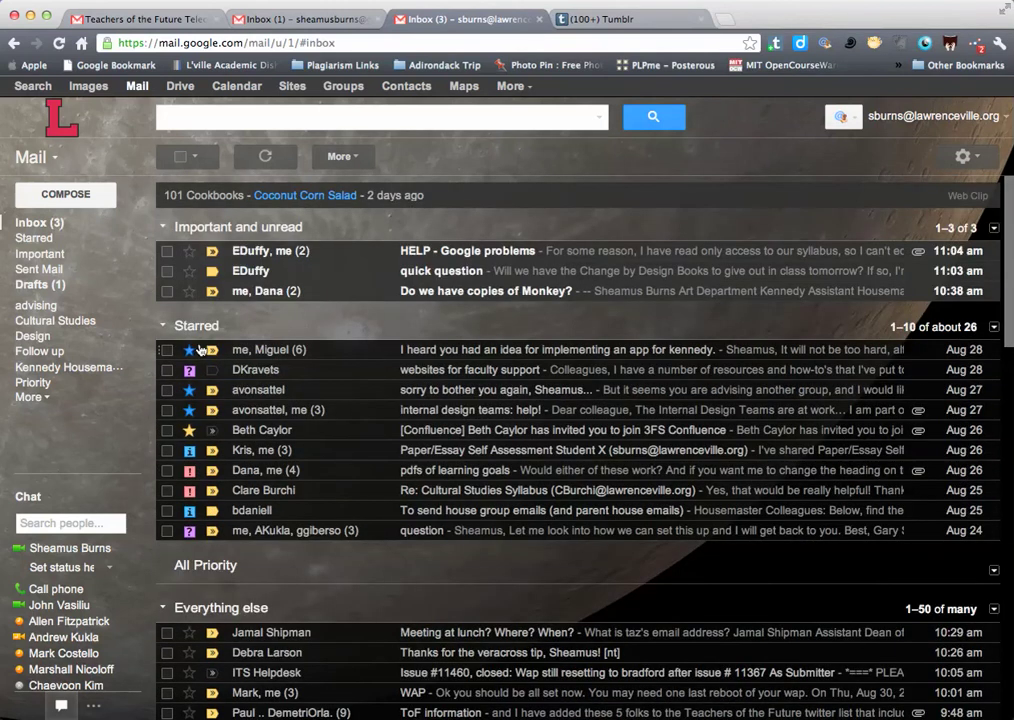
# Add the blue star, red exclamation, orange double-arrow, green check, blue info and purple question markers to the stars in use, and save the settings
pyautogui.click(958, 158)
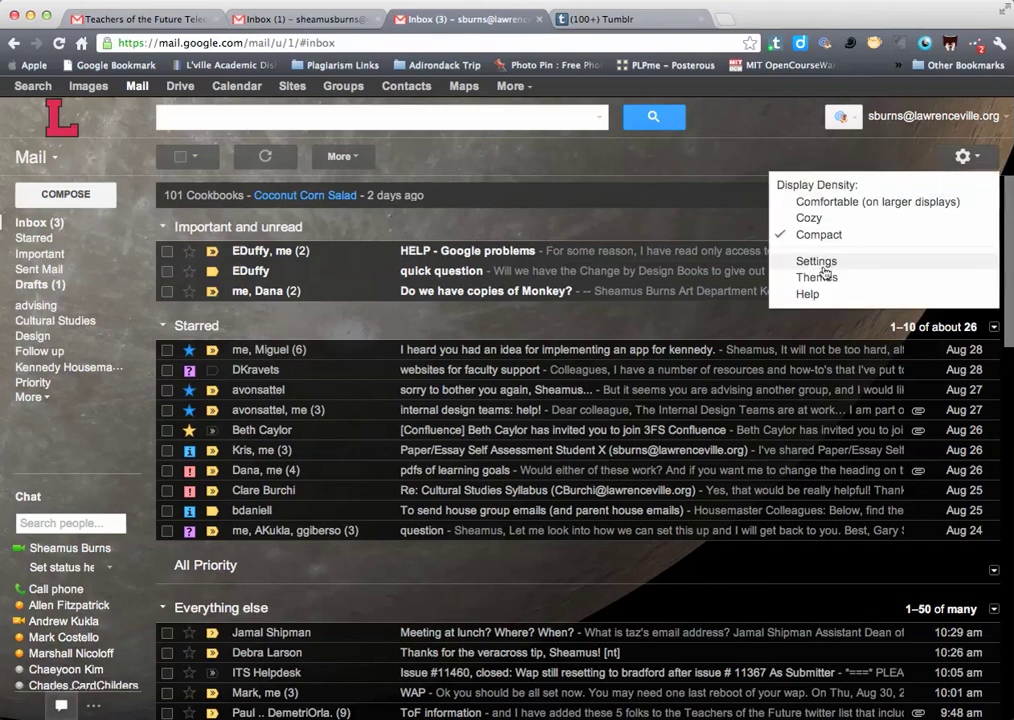
pyautogui.click(850, 261)
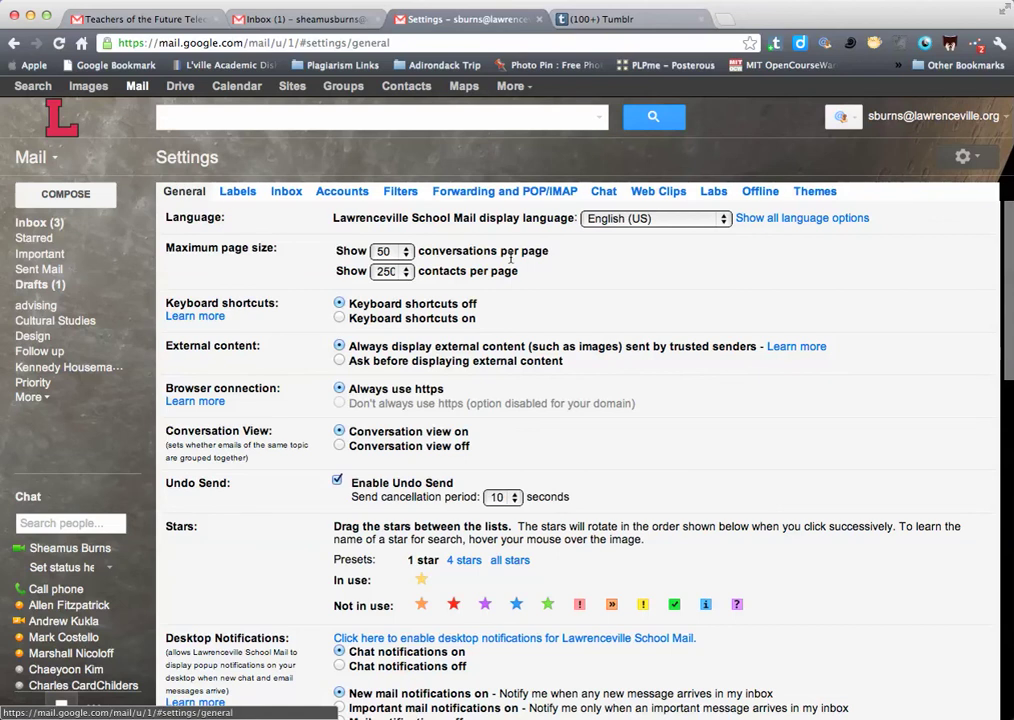
pyautogui.scroll(-2, 516, 256)
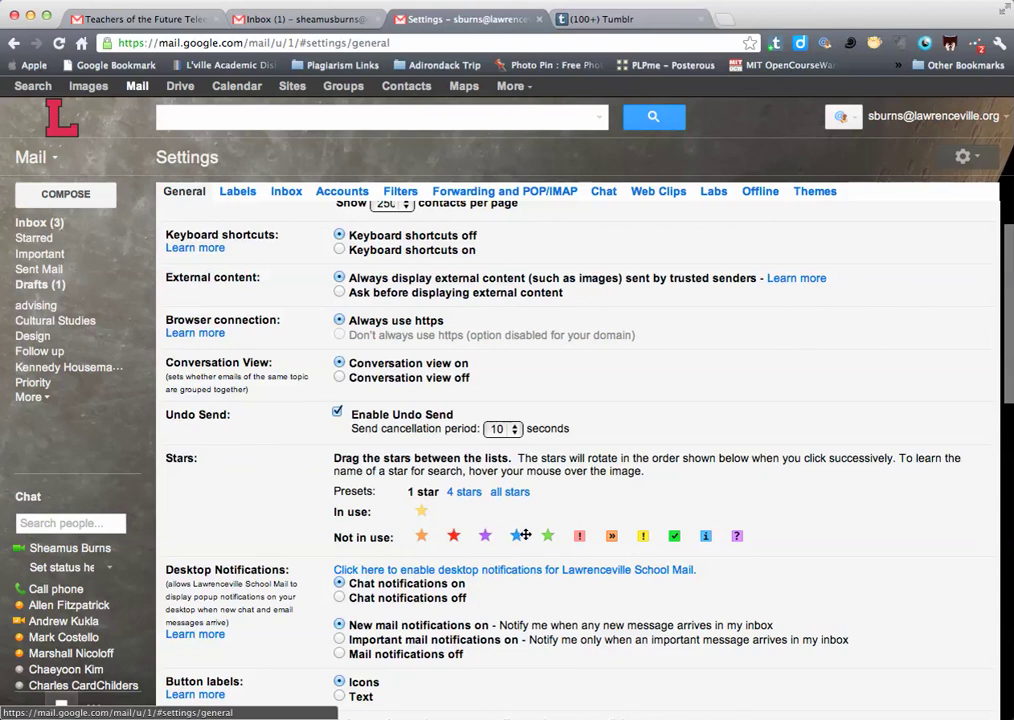
pyautogui.moveTo(516, 536); pyautogui.dragTo(452, 511)
pyautogui.moveTo(547, 536); pyautogui.dragTo(485, 511)
pyautogui.moveTo(547, 536); pyautogui.dragTo(518, 509)
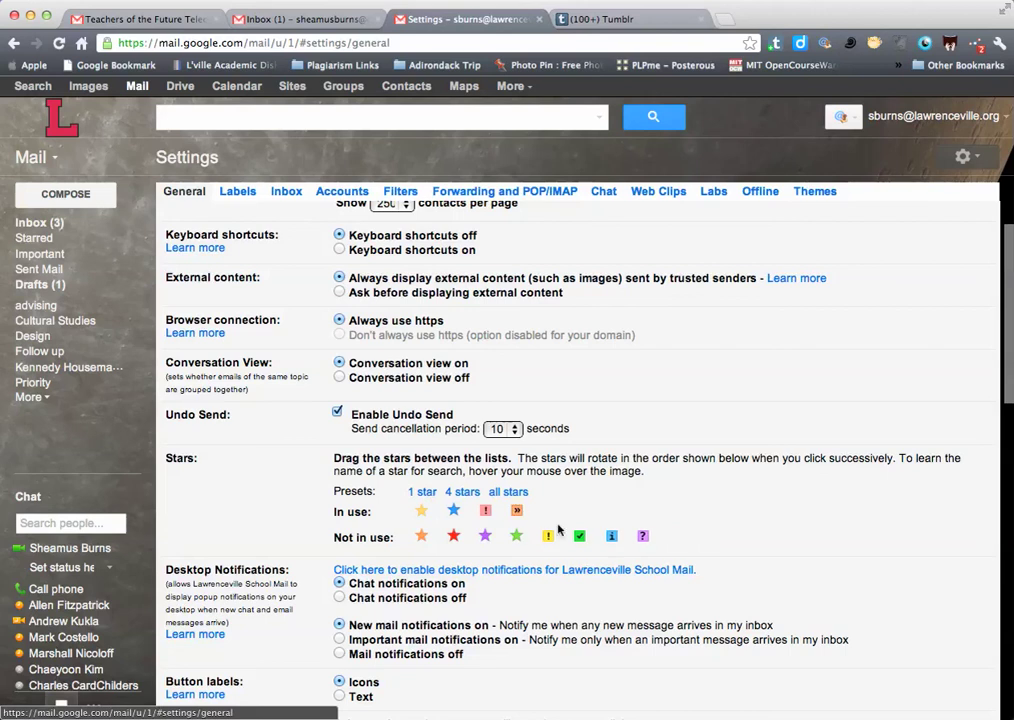
pyautogui.moveTo(579, 536)
pyautogui.mouseDown()
pyautogui.moveTo(549, 509)
pyautogui.moveTo(578, 511)
pyautogui.mouseUp()
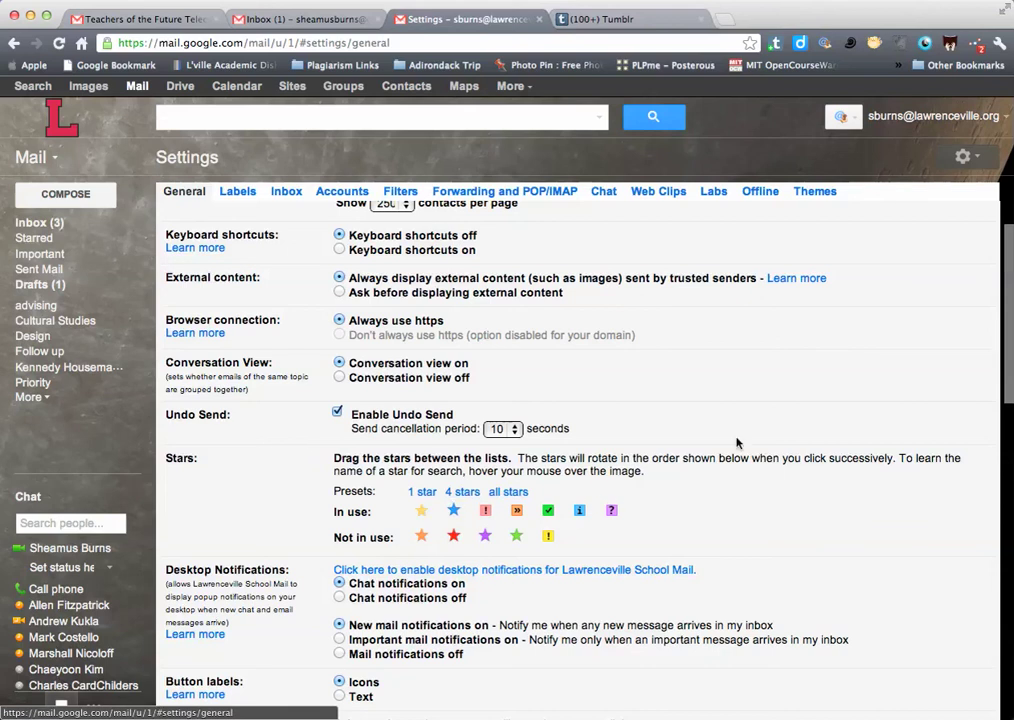
pyautogui.scroll(-10, 781, 425)
pyautogui.scroll(-5, 781, 425)
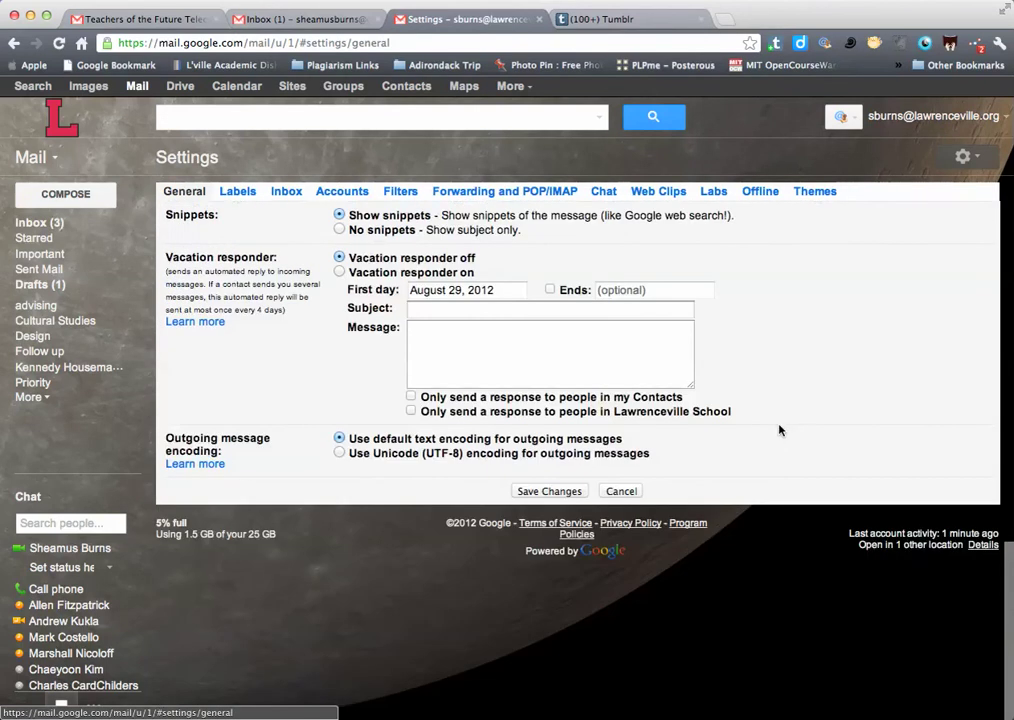
pyautogui.click(528, 491)
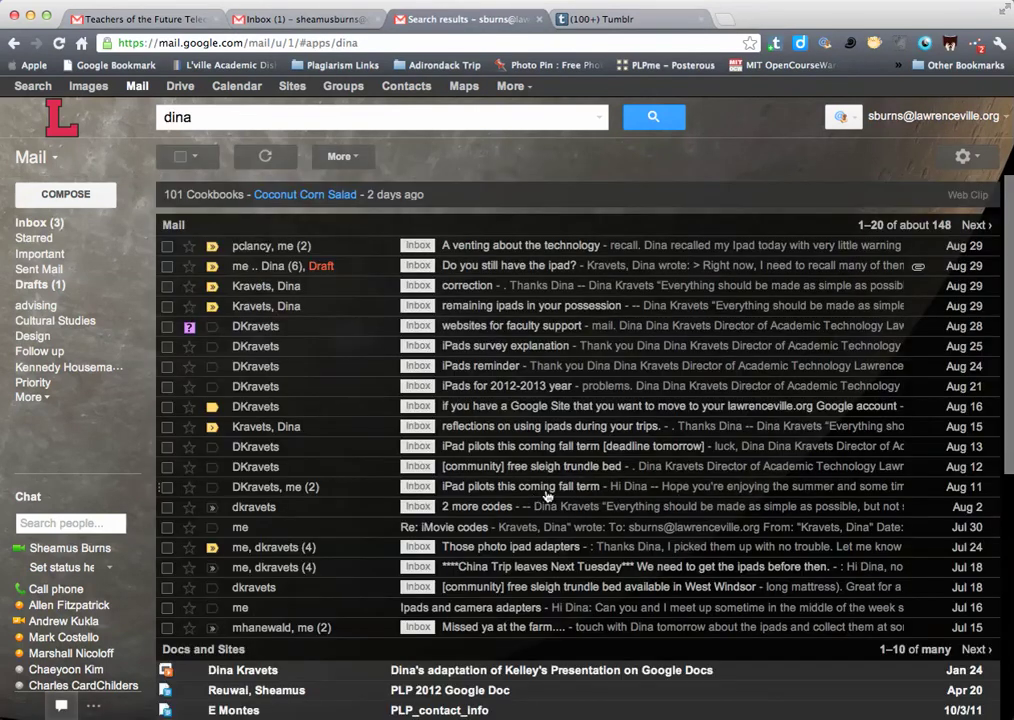
# Return to the inbox and mark the "HELP - Google problems" conversation with the green check star
pyautogui.click(38, 155)
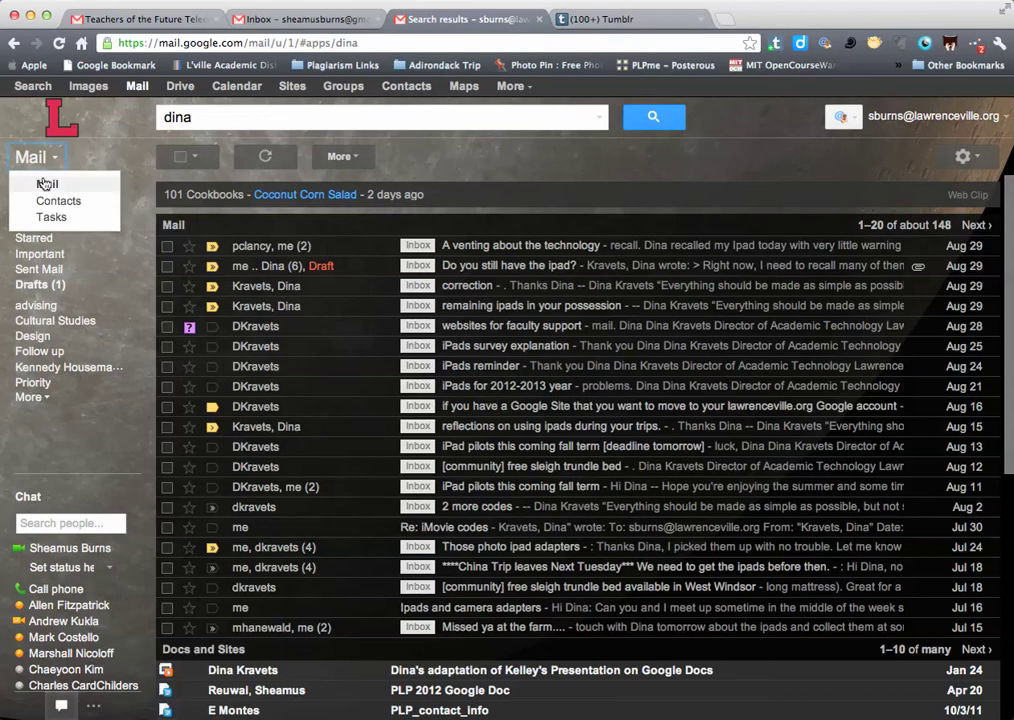
pyautogui.click(44, 184)
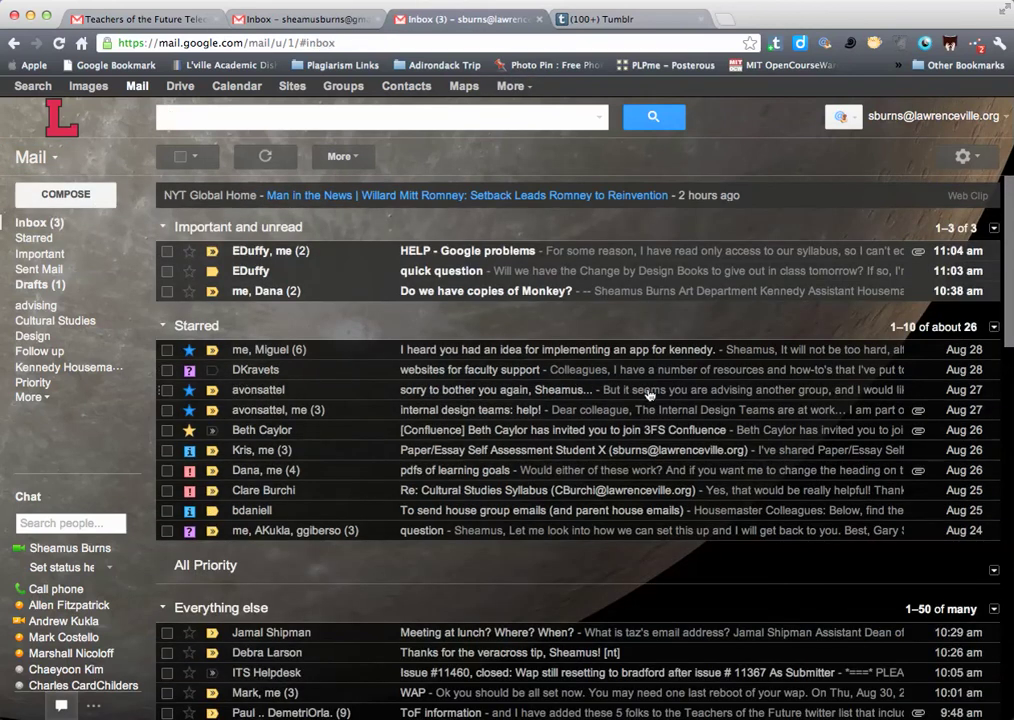
pyautogui.click(188, 252)
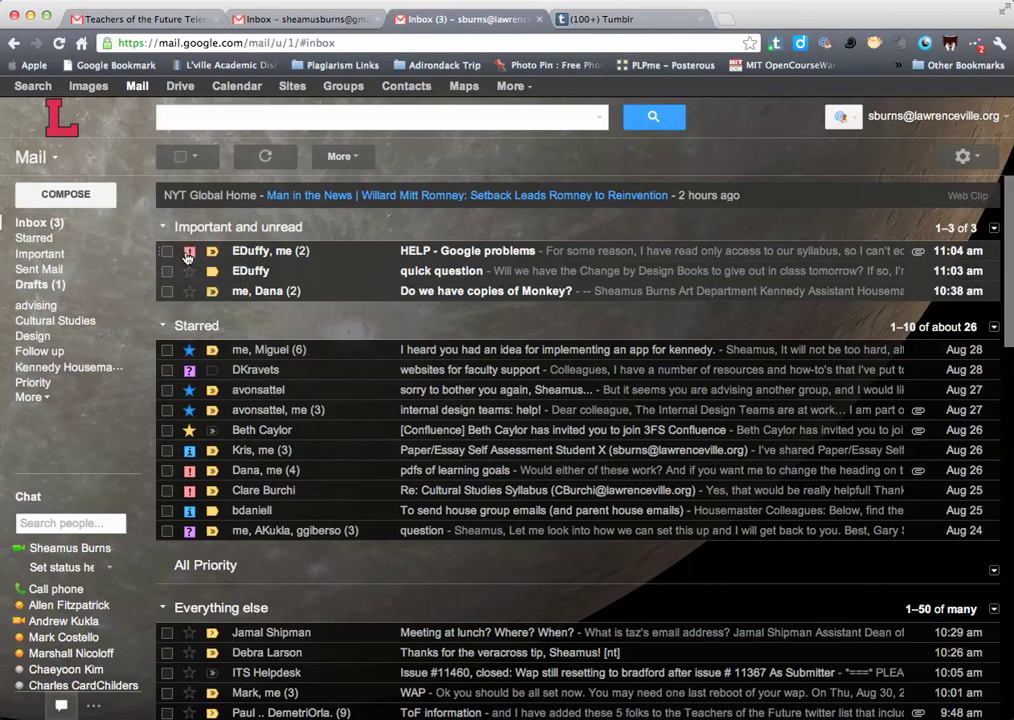
pyautogui.click(188, 253)
pyautogui.click(188, 252)
pyautogui.click(188, 253)
pyautogui.click(188, 253)
pyautogui.moveTo(258, 370)
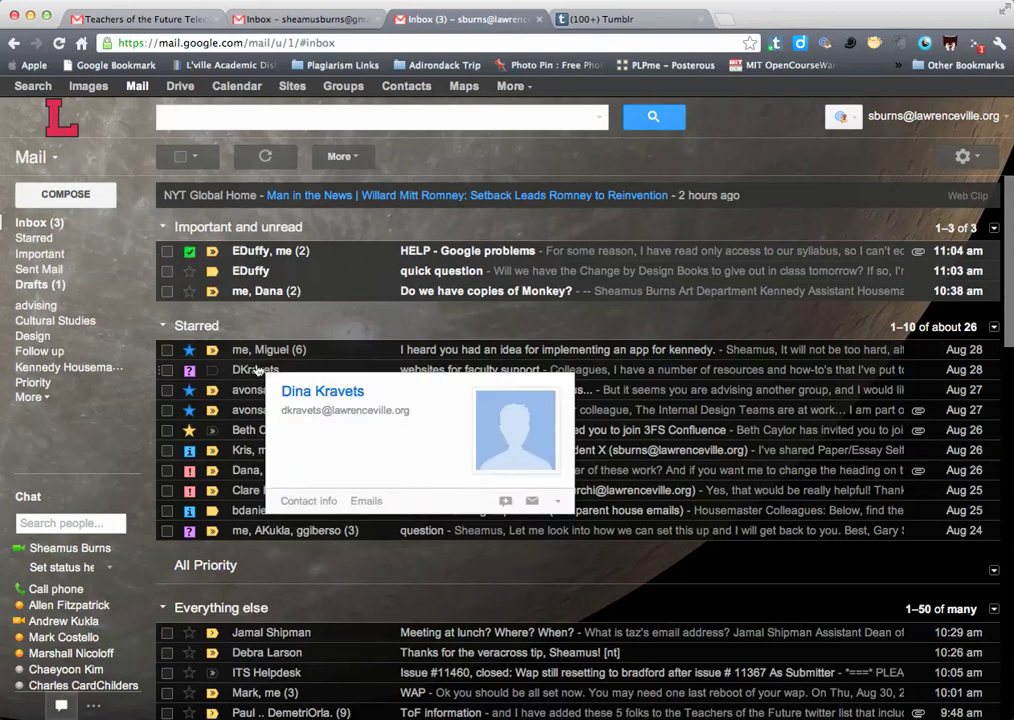